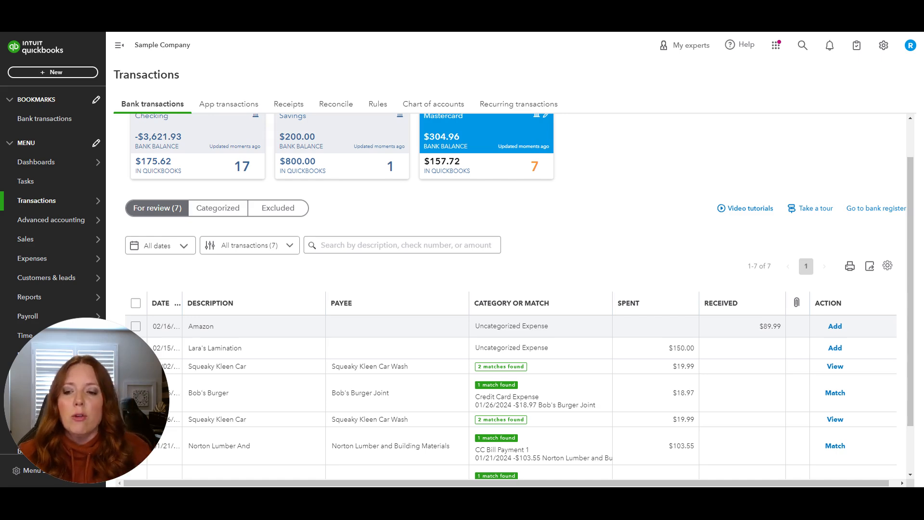
Categorize the $150.00 Lara's Lamination bank transaction under the Stationery & Printing account.
{"action": "left_click", "coordinate": [378, 331]}
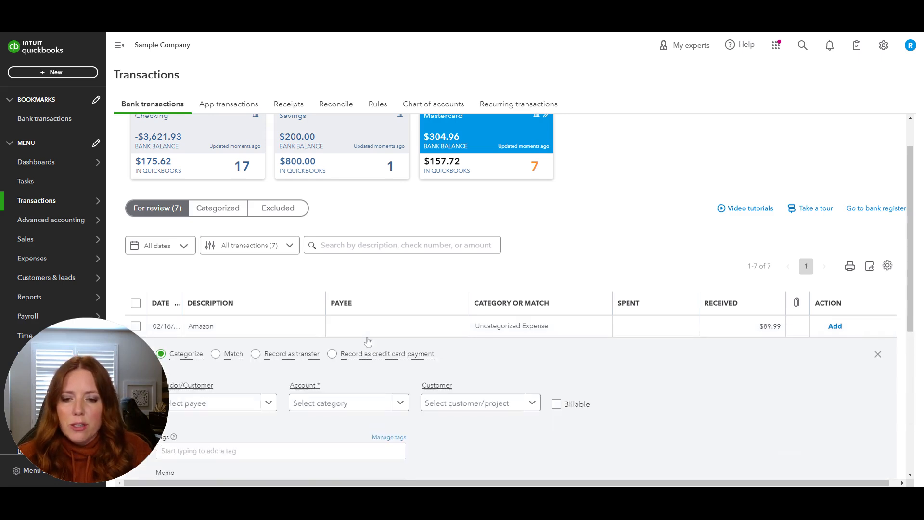
{"action": "left_click", "coordinate": [367, 336]}
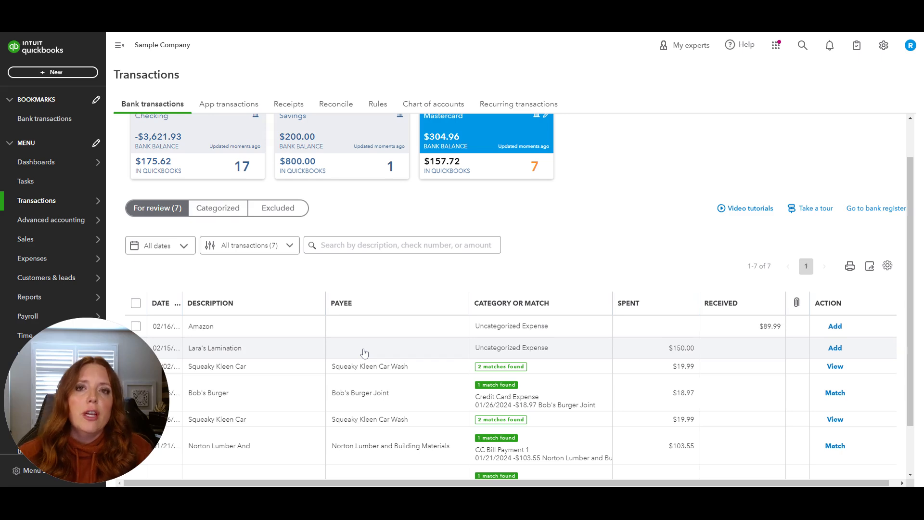
{"action": "left_click", "coordinate": [365, 353]}
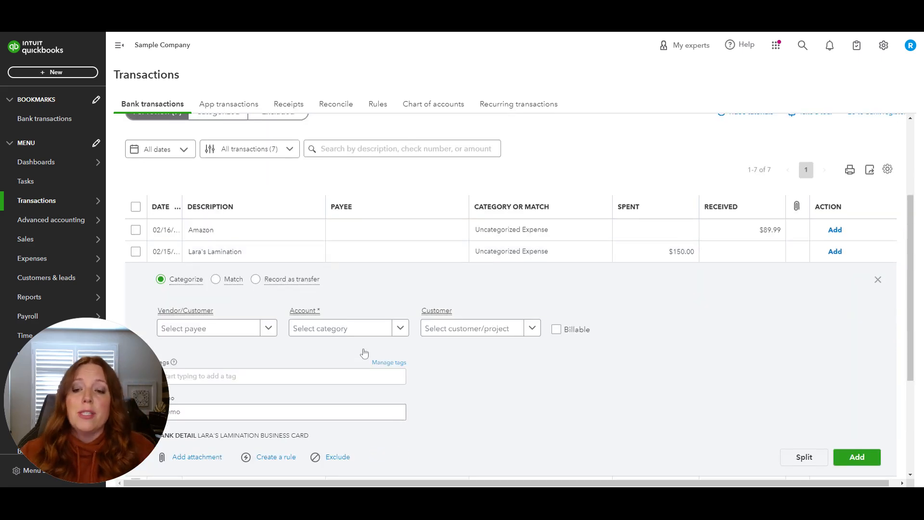
{"action": "left_click", "coordinate": [356, 331]}
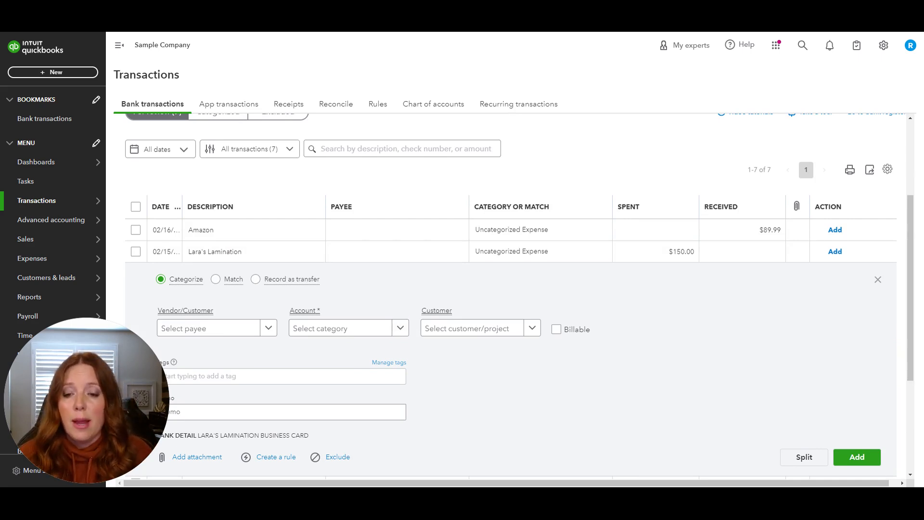
{"action": "left_click", "coordinate": [367, 331]}
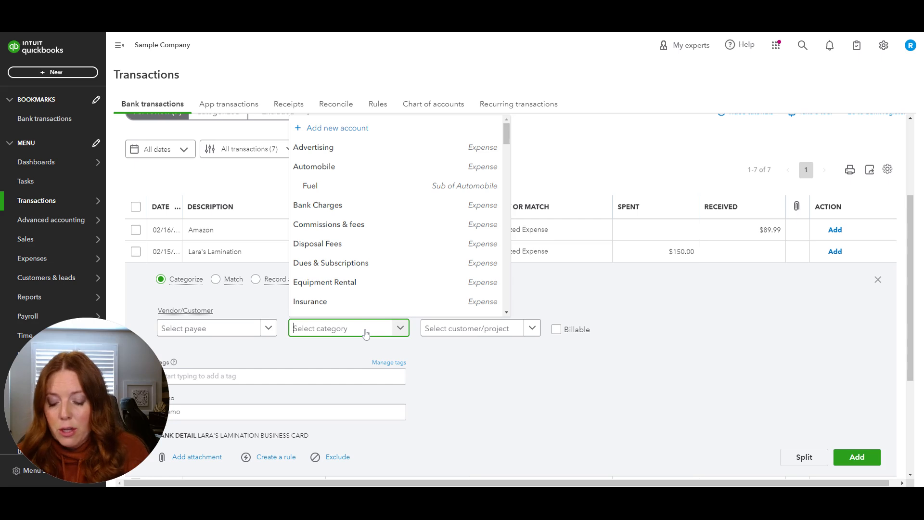
{"action": "type", "text": "sta"}
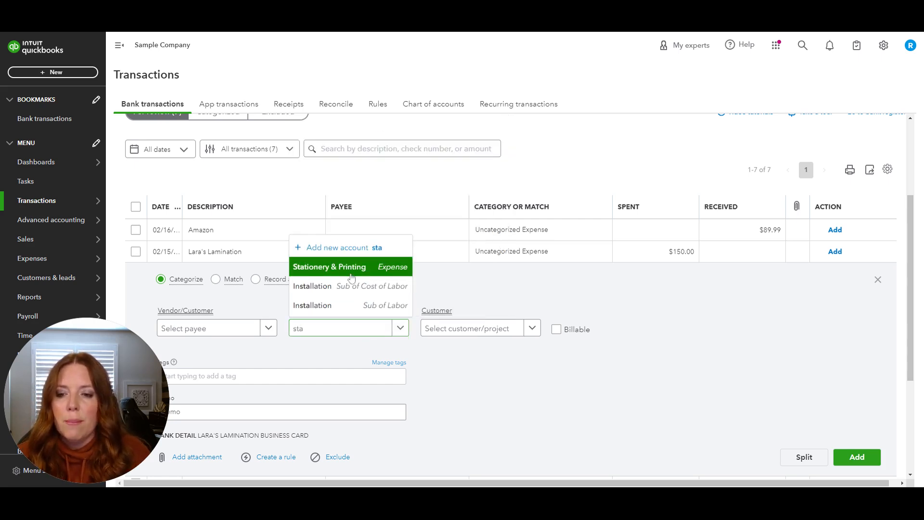
Add Lara's Lamination as a new vendor, assign it as the transaction's payee and save the vendor.
{"action": "left_click", "coordinate": [243, 331]}
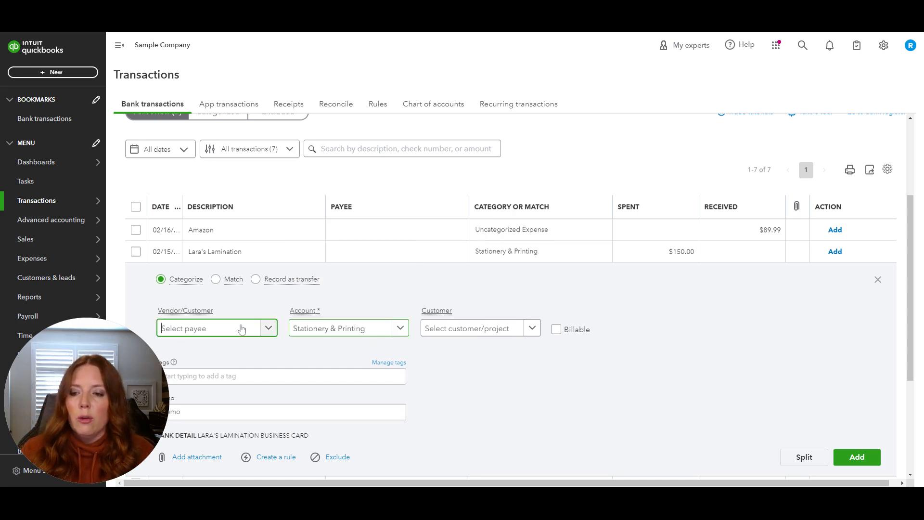
{"action": "type", "text": "La"}
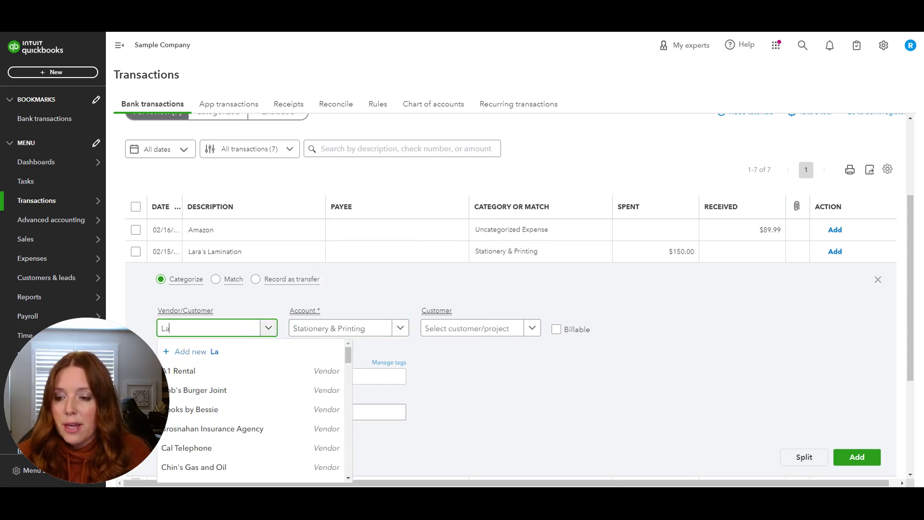
{"action": "type", "text": "ra's Lamination"}
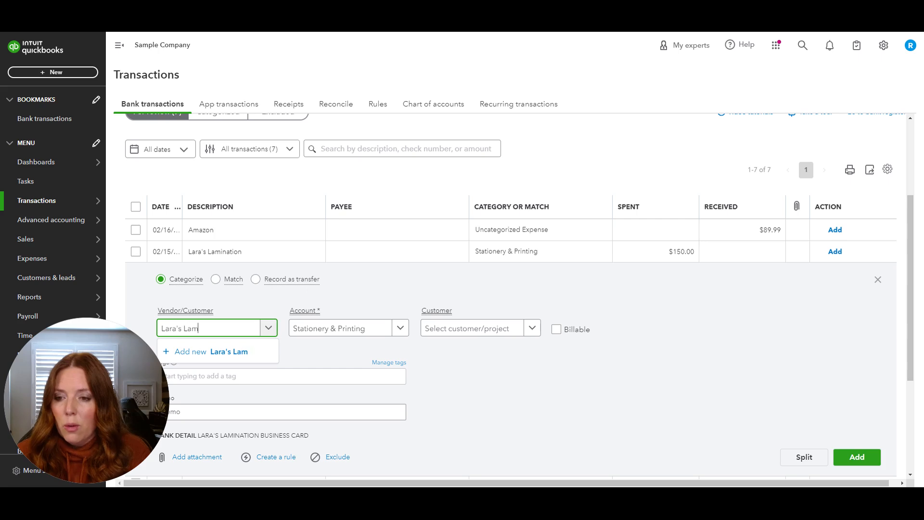
{"action": "left_click", "coordinate": [256, 353]}
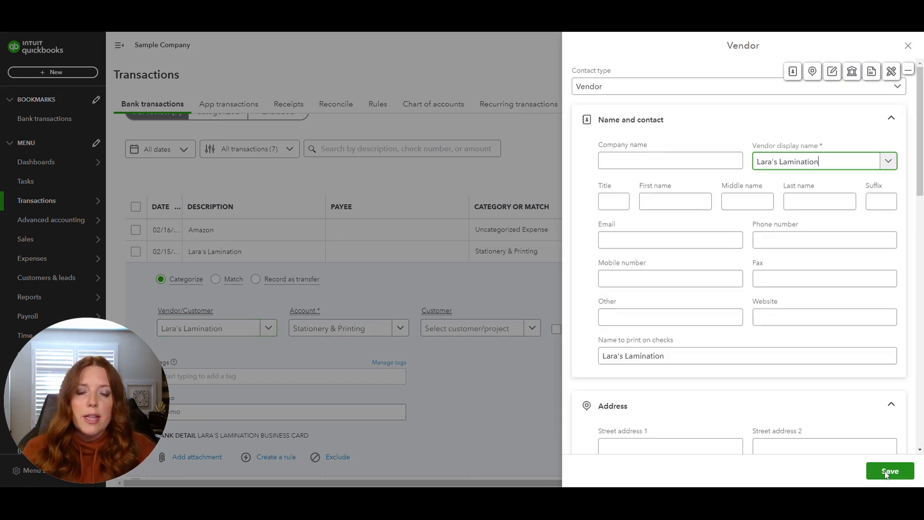
{"action": "left_click", "coordinate": [887, 473]}
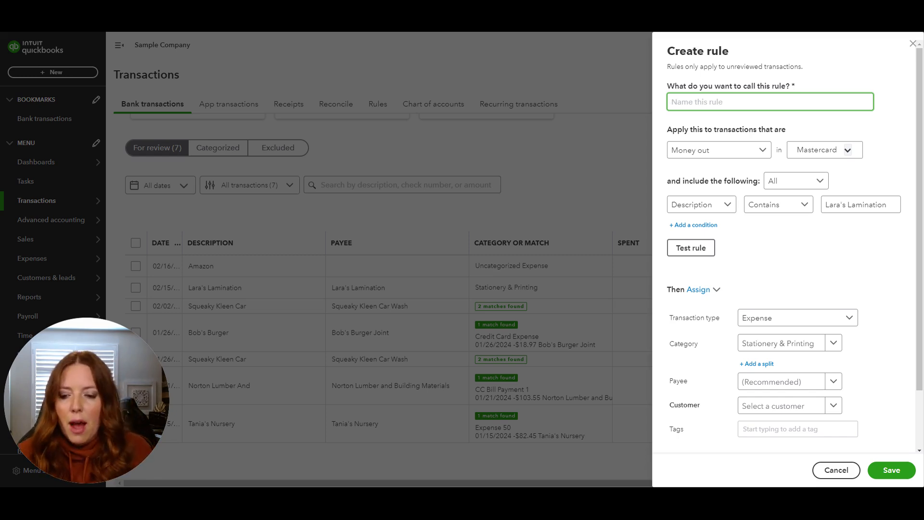
Name the new bank rule "Lara's Lamination, Stationary and Printing".
{"action": "type", "text": "Lara"}
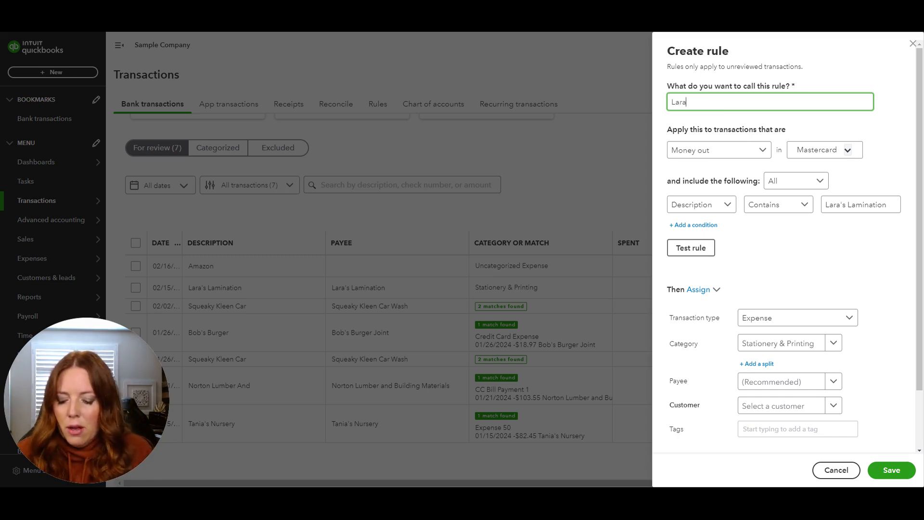
{"action": "type", "text": "'s Lamin"}
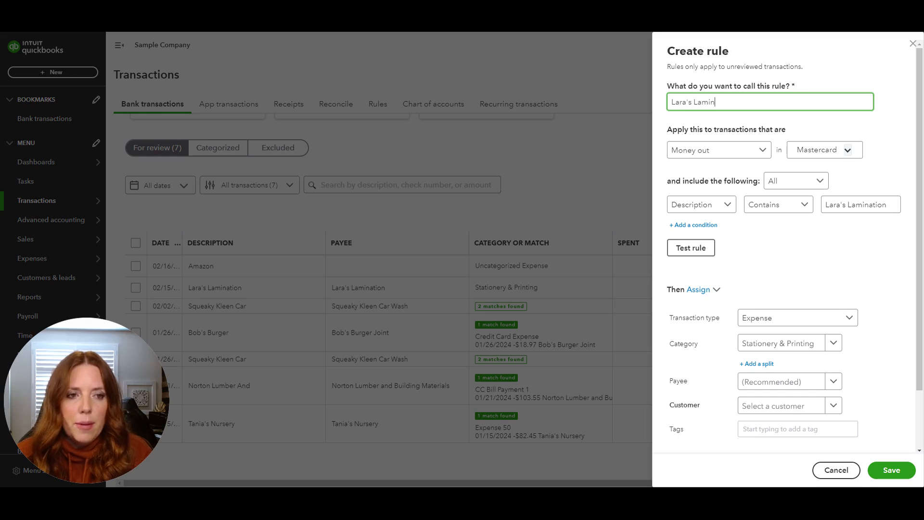
{"action": "type", "text": "ation, "}
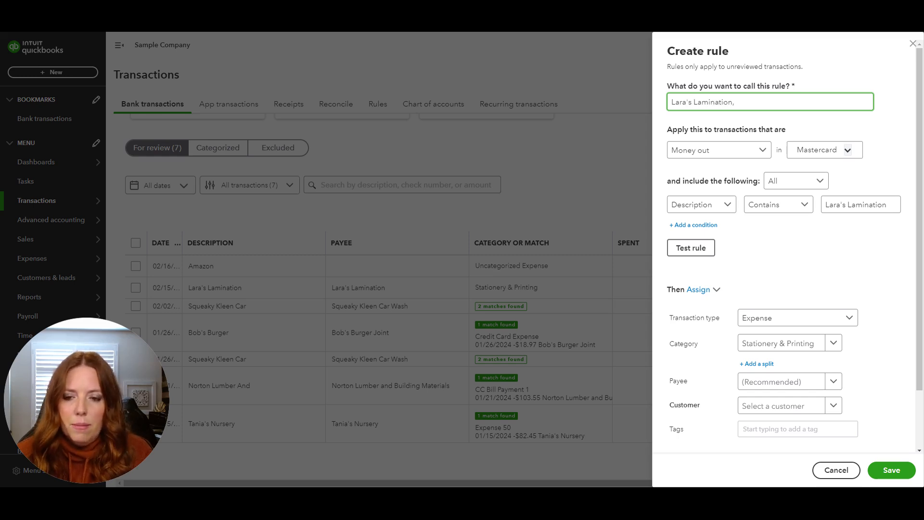
{"action": "type", "text": "S"}
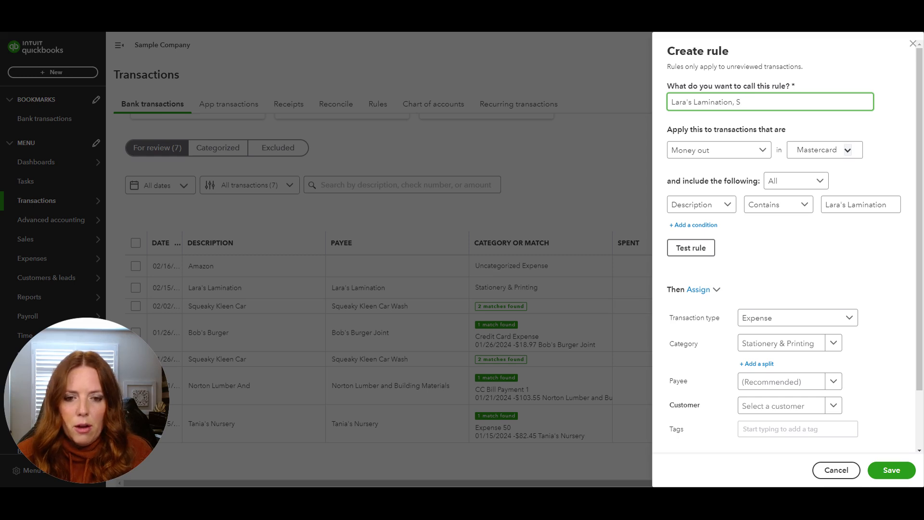
{"action": "type", "text": "tationary an"}
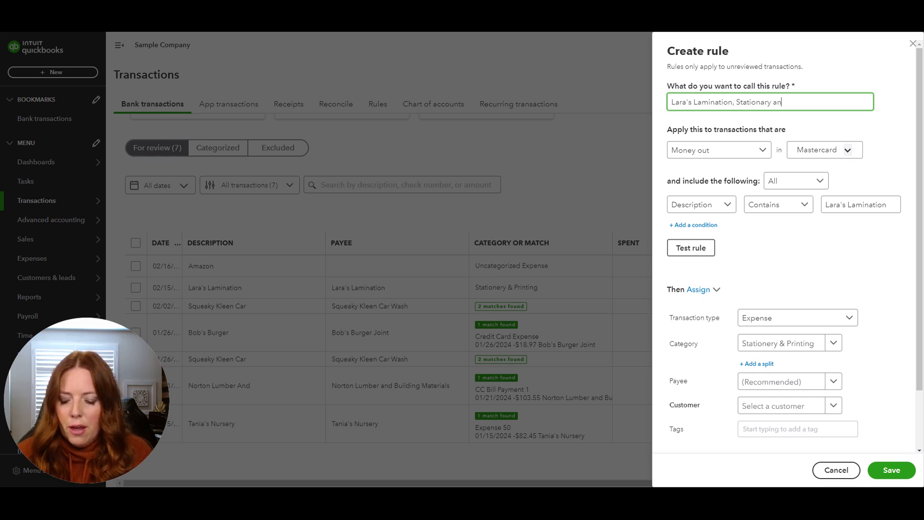
{"action": "type", "text": "d Printing"}
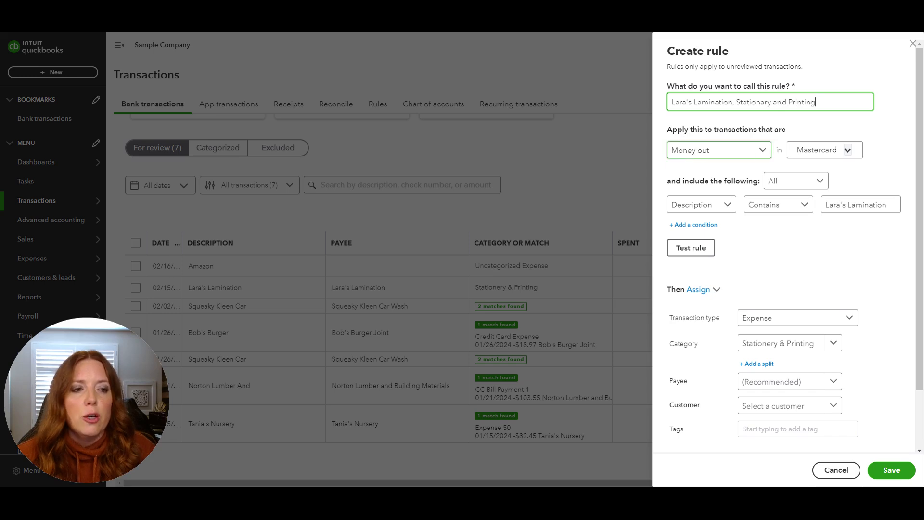
Review which bank accounts the rule can apply to and which fields its condition can test.
{"action": "left_click", "coordinate": [849, 151]}
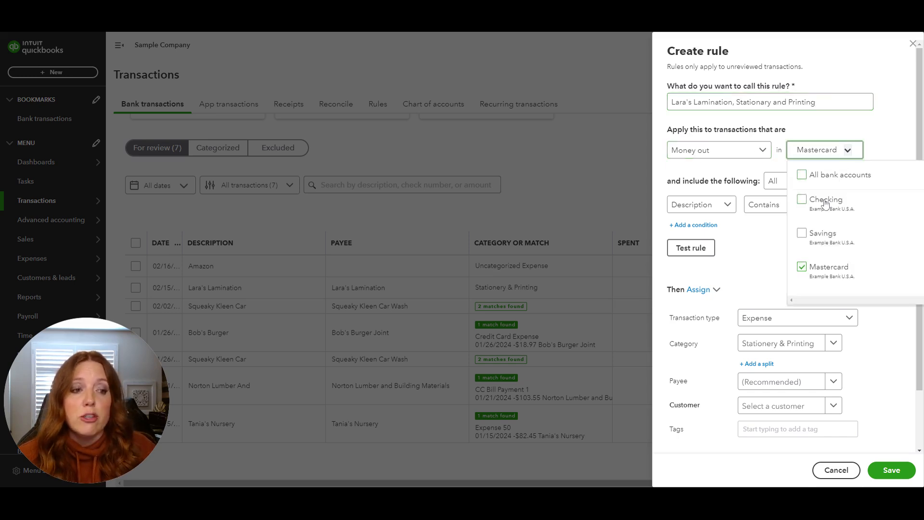
{"action": "left_click", "coordinate": [849, 152]}
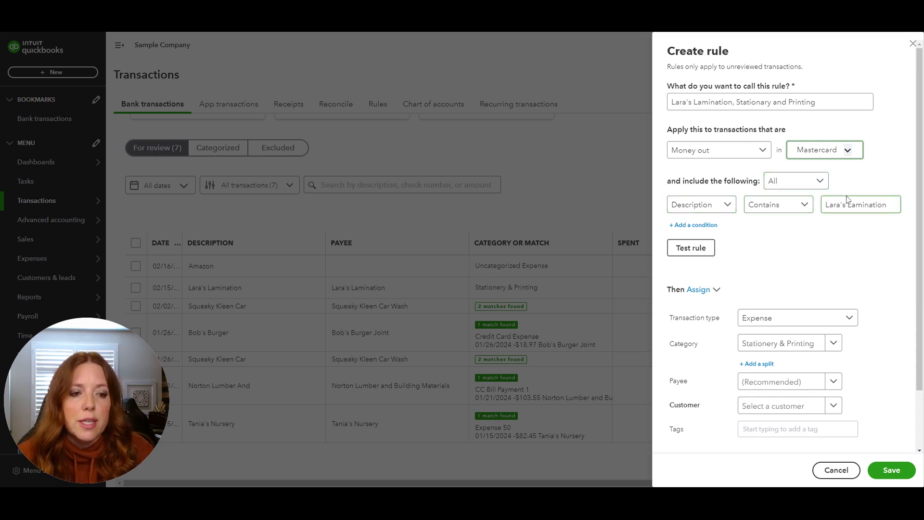
{"action": "left_click", "coordinate": [730, 205]}
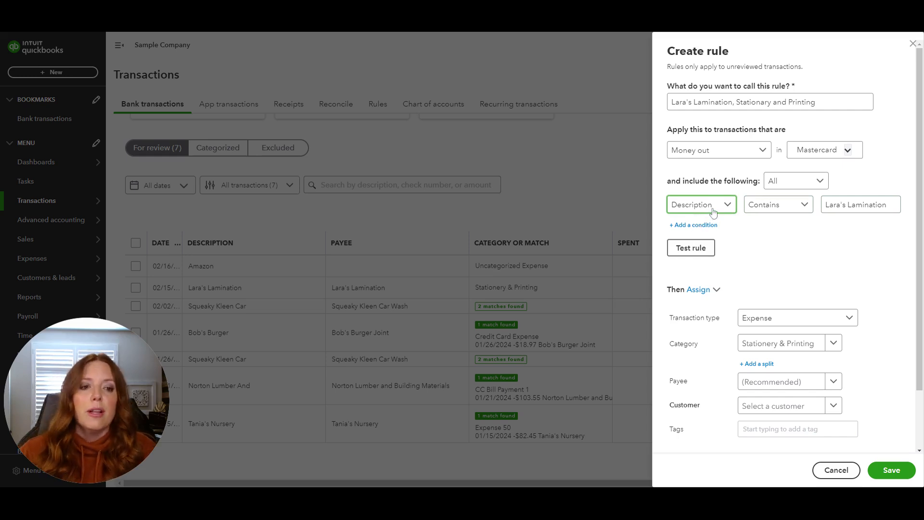
{"action": "left_click", "coordinate": [713, 213]}
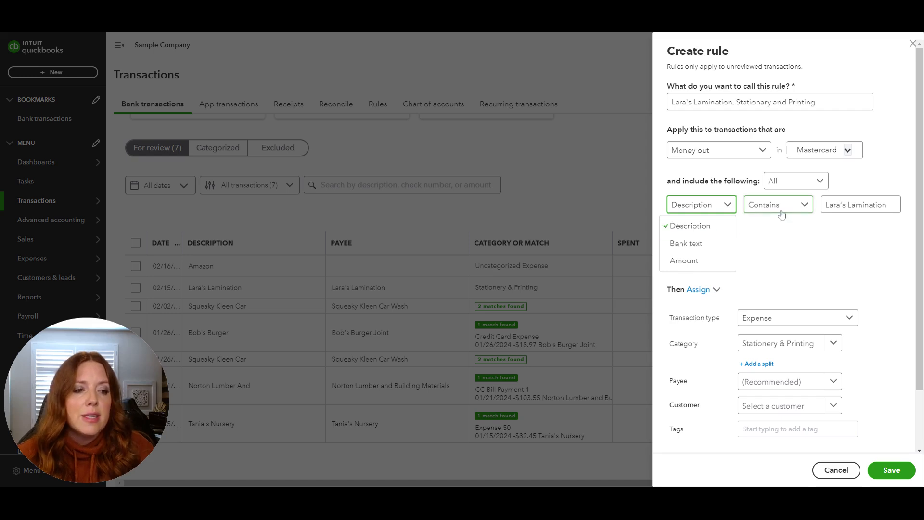
{"action": "left_click", "coordinate": [725, 205]}
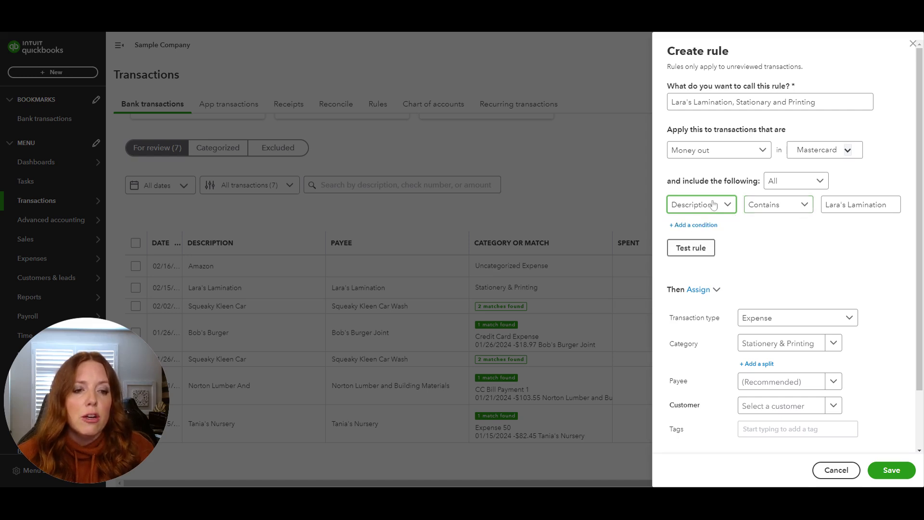
Try a second rule condition based on Amount, view its comparison options, and remove the condition.
{"action": "left_click", "coordinate": [699, 230]}
{"action": "left_click", "coordinate": [710, 237]}
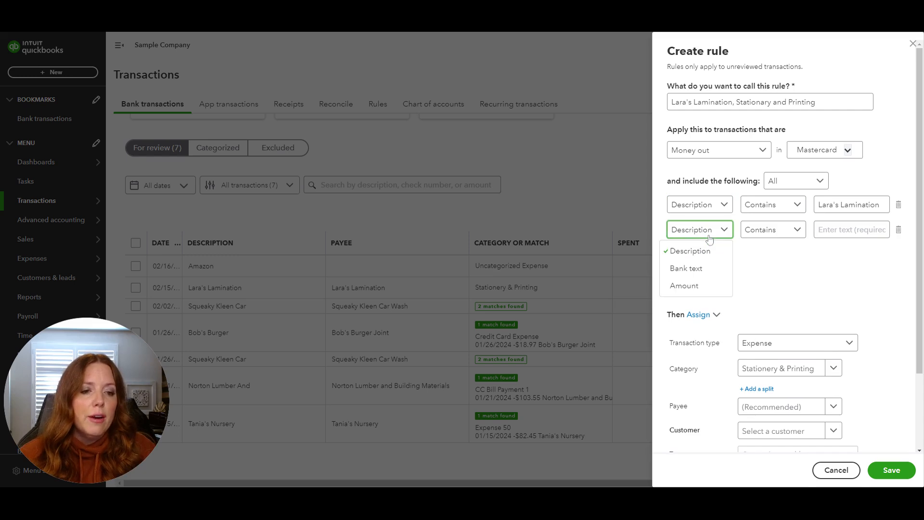
{"action": "left_click", "coordinate": [684, 286]}
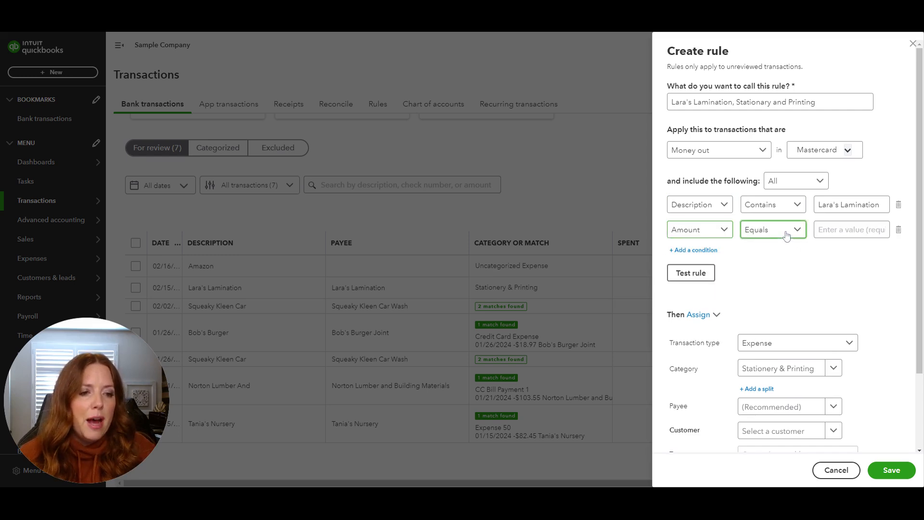
{"action": "left_click", "coordinate": [786, 235]}
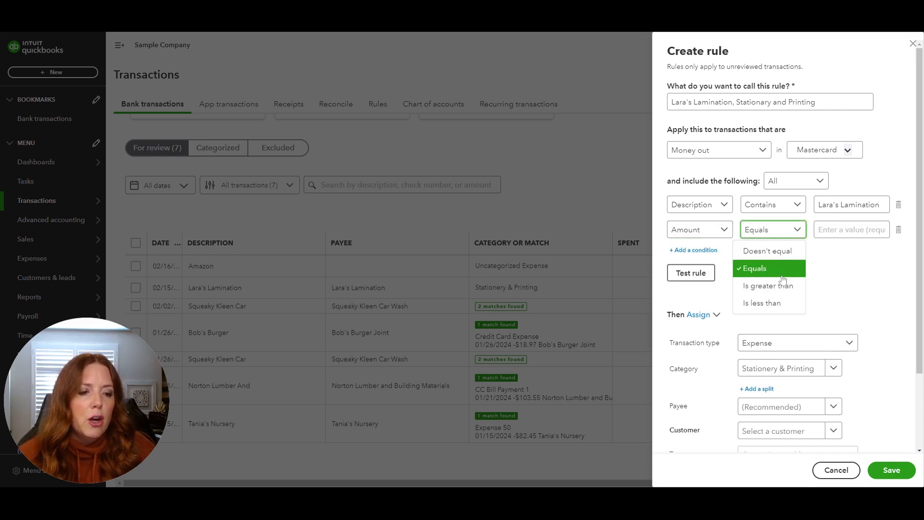
{"action": "left_click", "coordinate": [898, 230]}
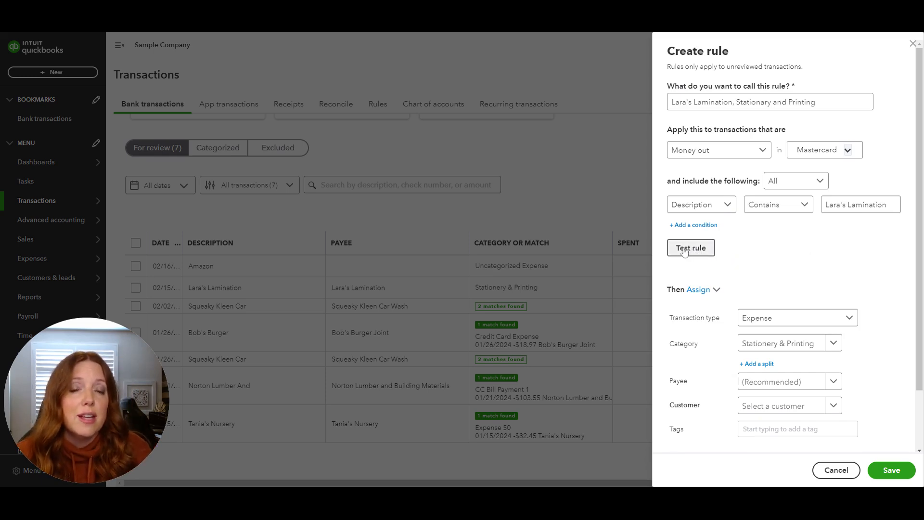
Assign Lara's Lamination as the payee in the rule.
{"action": "scroll", "coordinate": [738, 264], "scroll_direction": "down", "scroll_amount": 3}
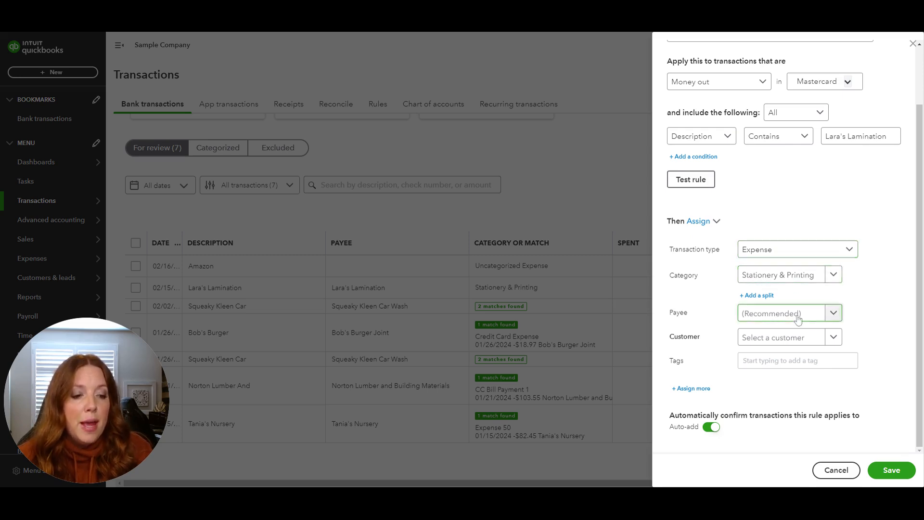
{"action": "left_click", "coordinate": [818, 315]}
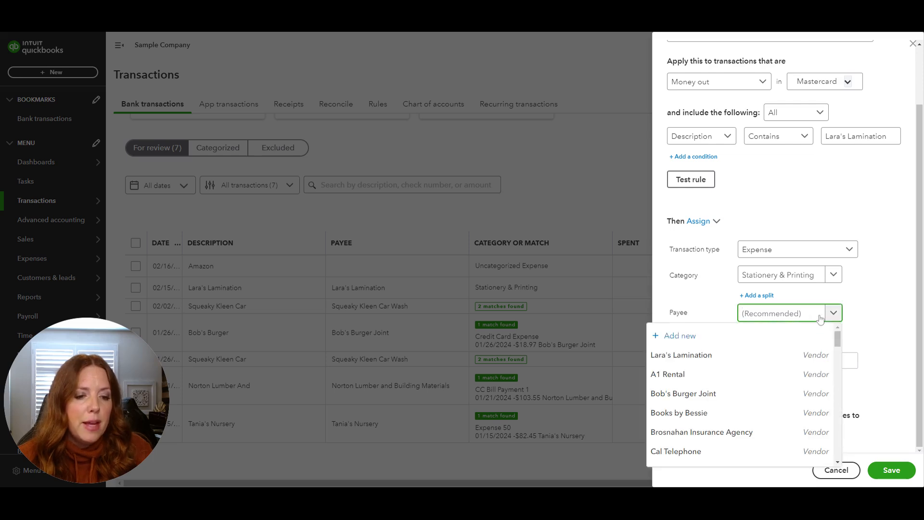
{"action": "left_click", "coordinate": [809, 355]}
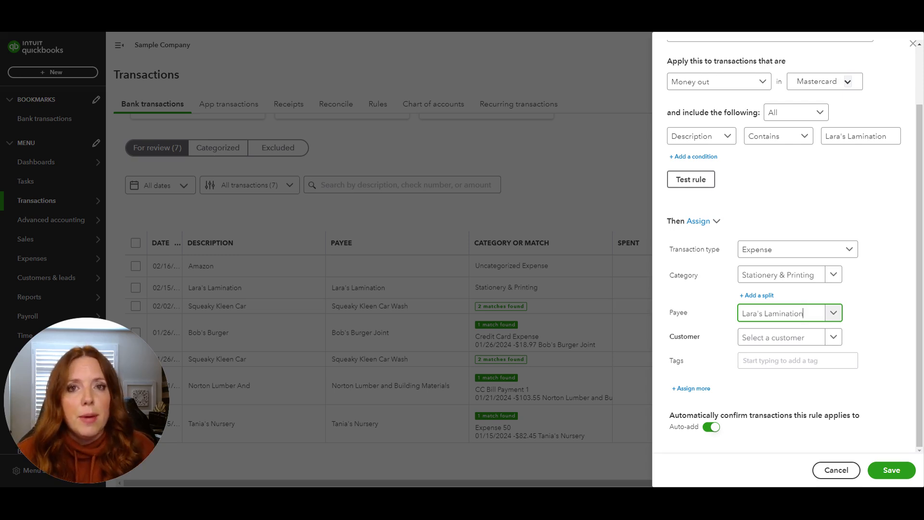
Toggle Auto-add off and back on, and save the rule with Auto-add enabled.
{"action": "left_click", "coordinate": [711, 427]}
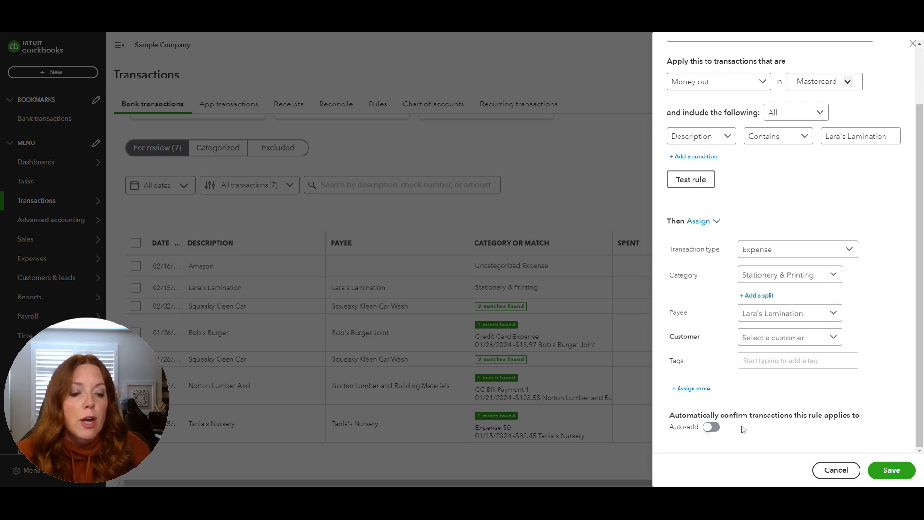
{"action": "left_click", "coordinate": [717, 428]}
{"action": "left_click", "coordinate": [887, 472]}
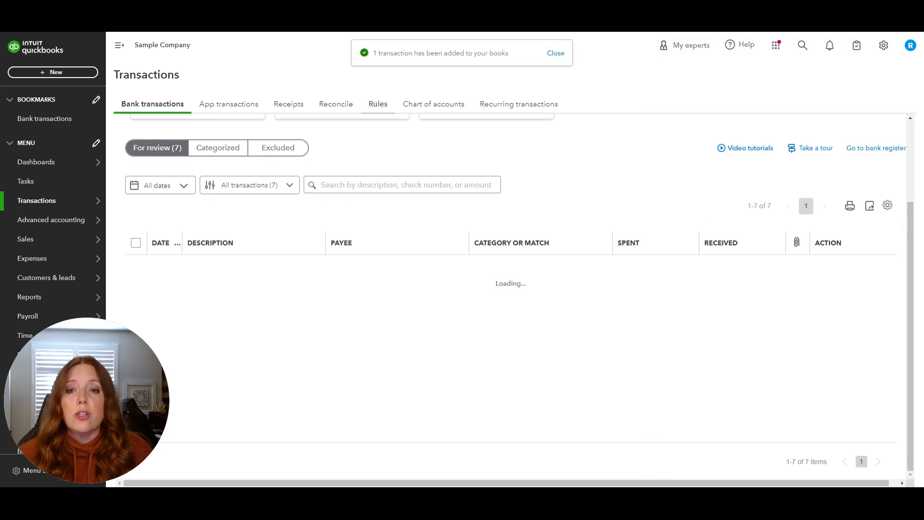
Go to the bank rules list, review the Lara's Lamination rule in its editor, and close it without changes.
{"action": "left_click", "coordinate": [379, 109]}
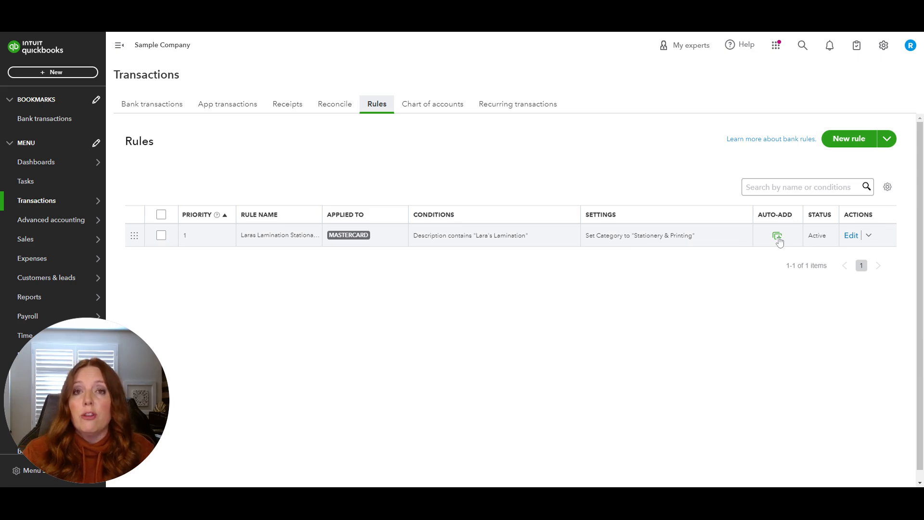
{"action": "left_click", "coordinate": [852, 236]}
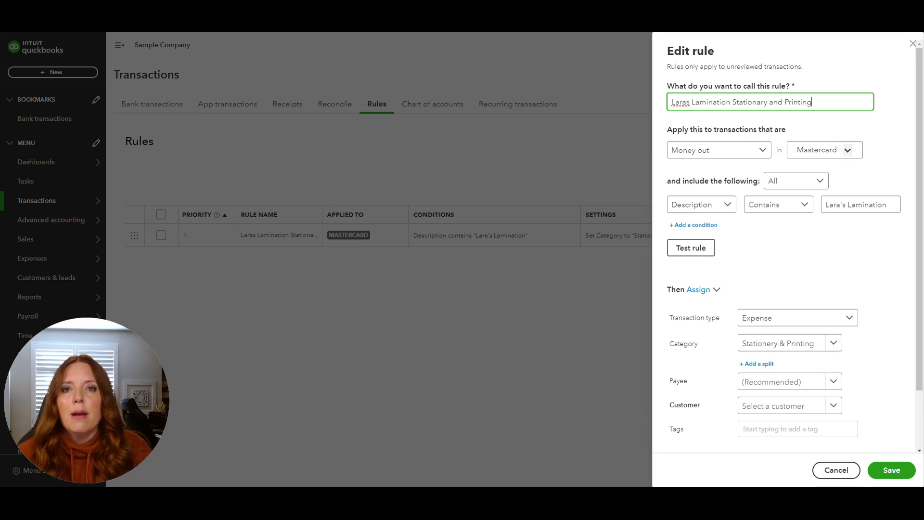
{"action": "left_click", "coordinate": [912, 46]}
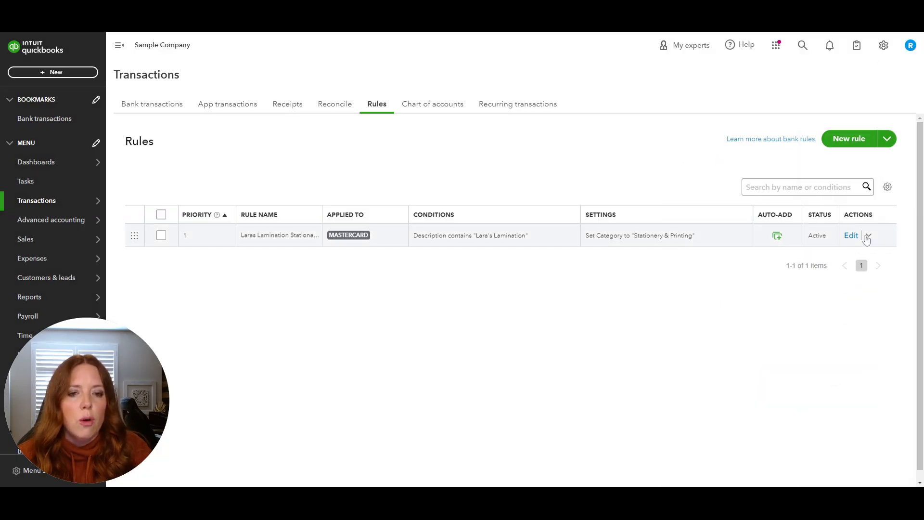
Show the additional actions available for the Lara's Lamination rule, such as Copy, Disable and Delete.
{"action": "left_click", "coordinate": [868, 236]}
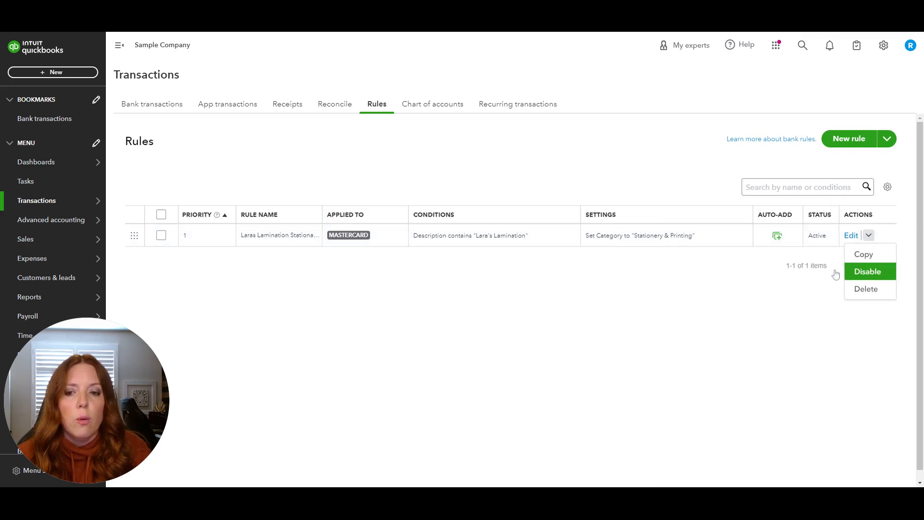
{"action": "left_click", "coordinate": [705, 277]}
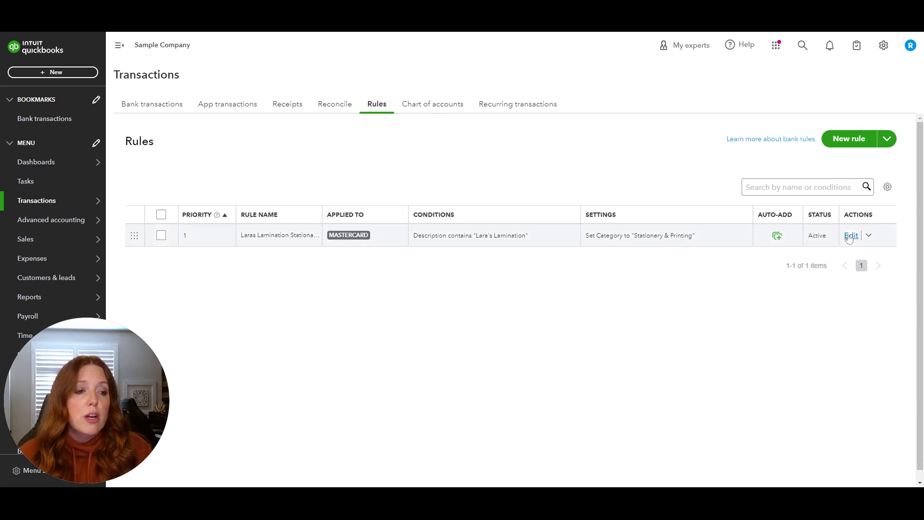
{"action": "left_click", "coordinate": [870, 235]}
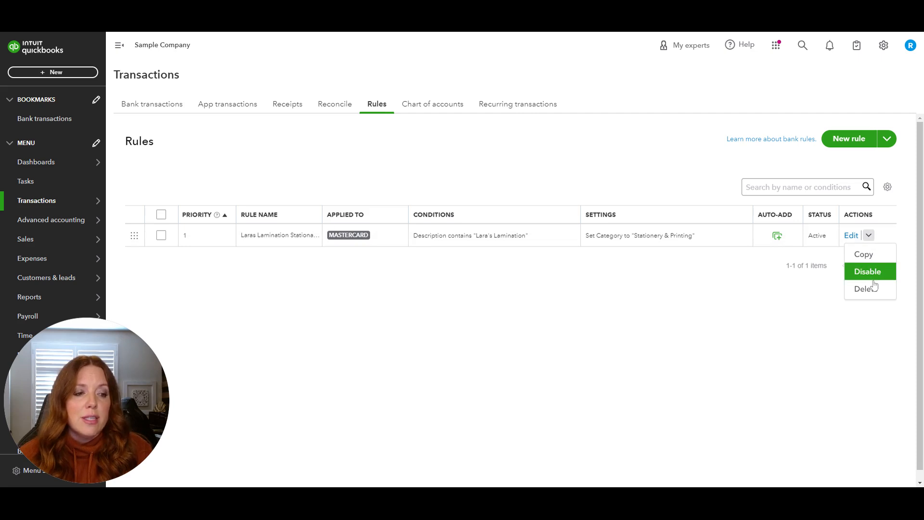